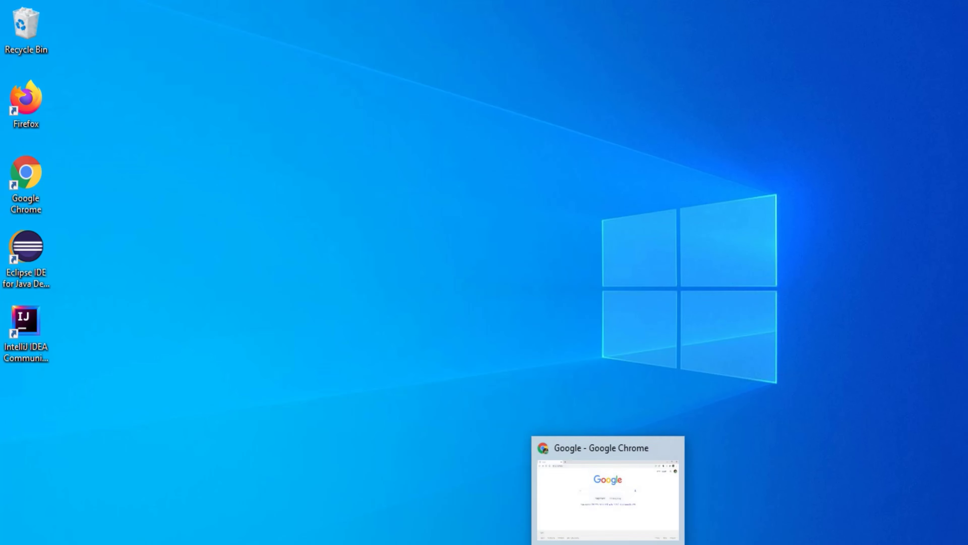
# Step: Search Google for mongodb in Chrome and open the MongoDB Community Download page from the results
pyautogui.click(608, 544)
pyautogui.write('mon')
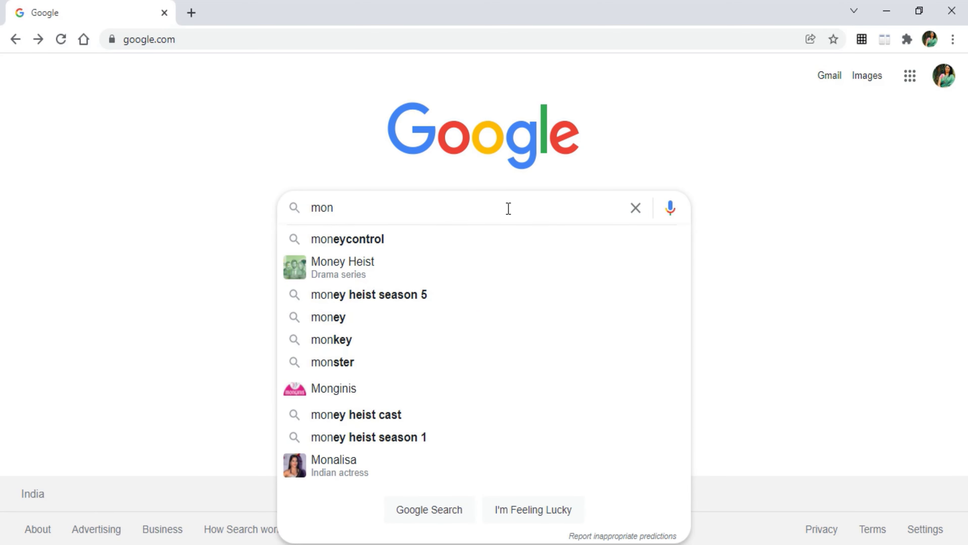
pyautogui.write('godb')
pyautogui.press('Return')
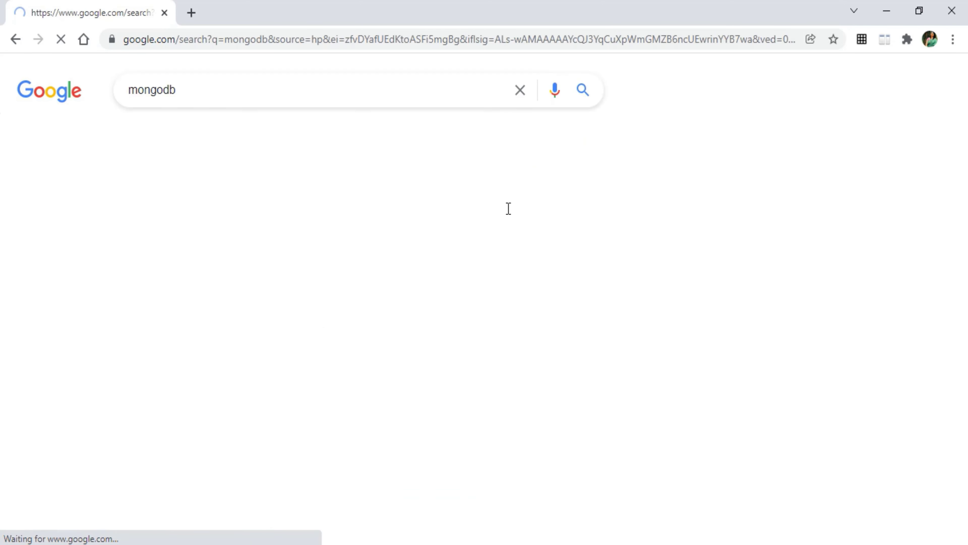
pyautogui.scroll(-5, 367, 303)
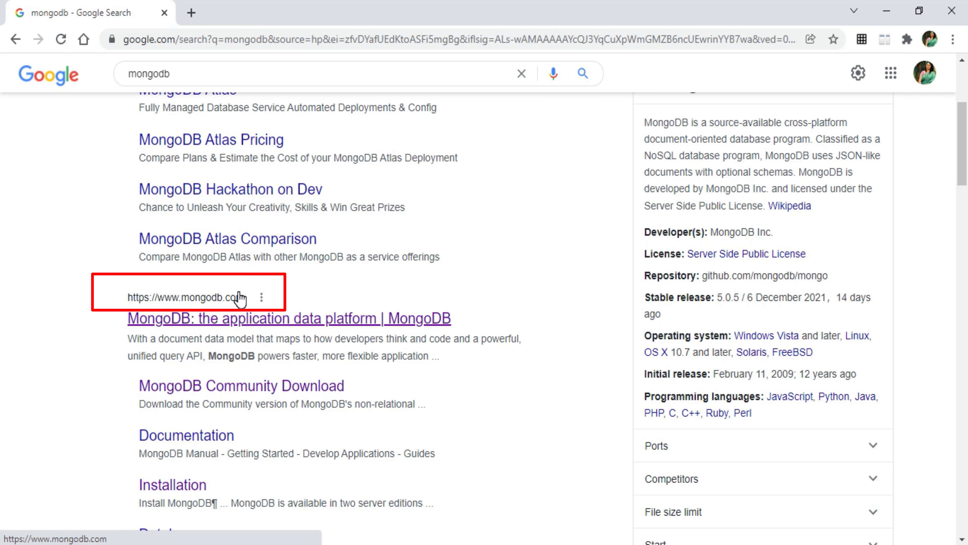
pyautogui.click(212, 396)
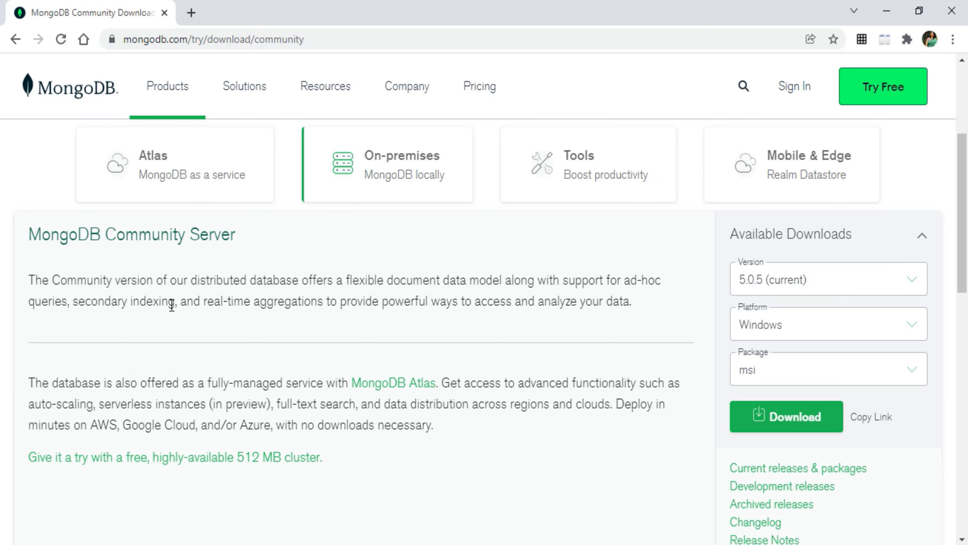
# Step: Download the on-premises MongoDB Community Server 5.0.5 msi package for Windows and save it to the Desktop
pyautogui.scroll(1, 236, 297)
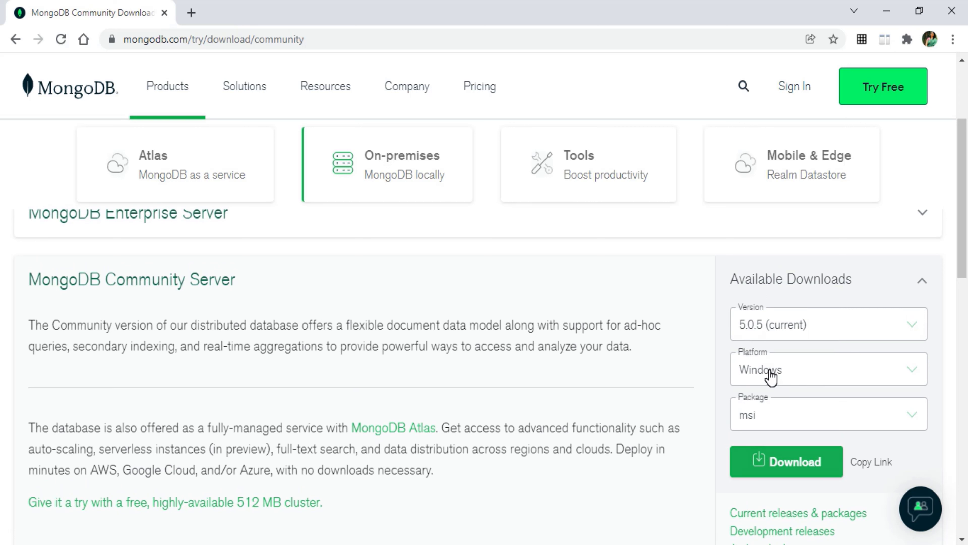
pyautogui.click(754, 418)
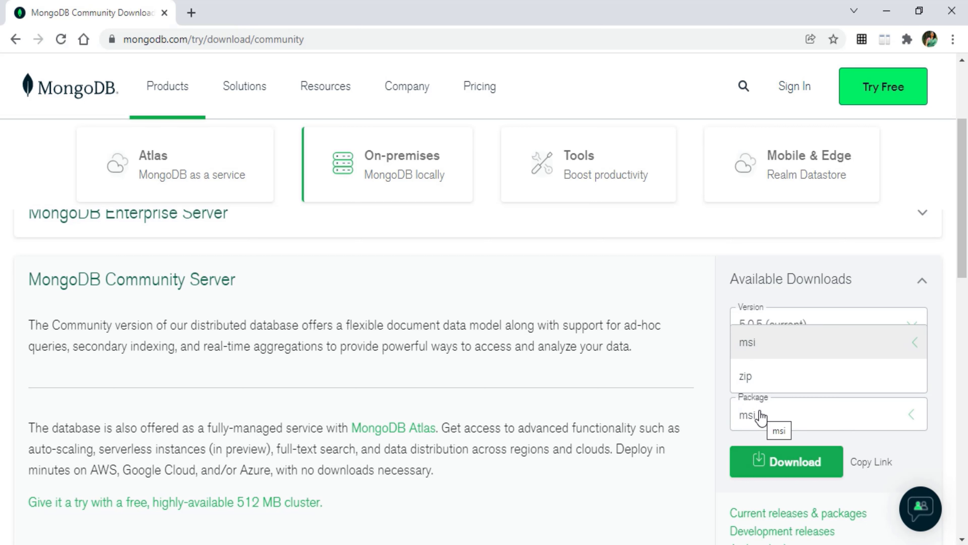
pyautogui.click(710, 416)
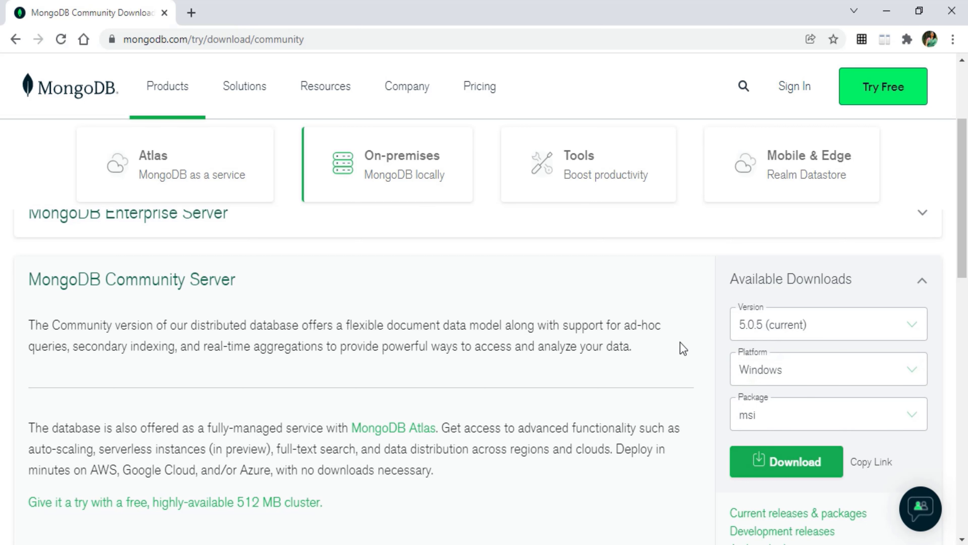
pyautogui.scroll(1, 396, 244)
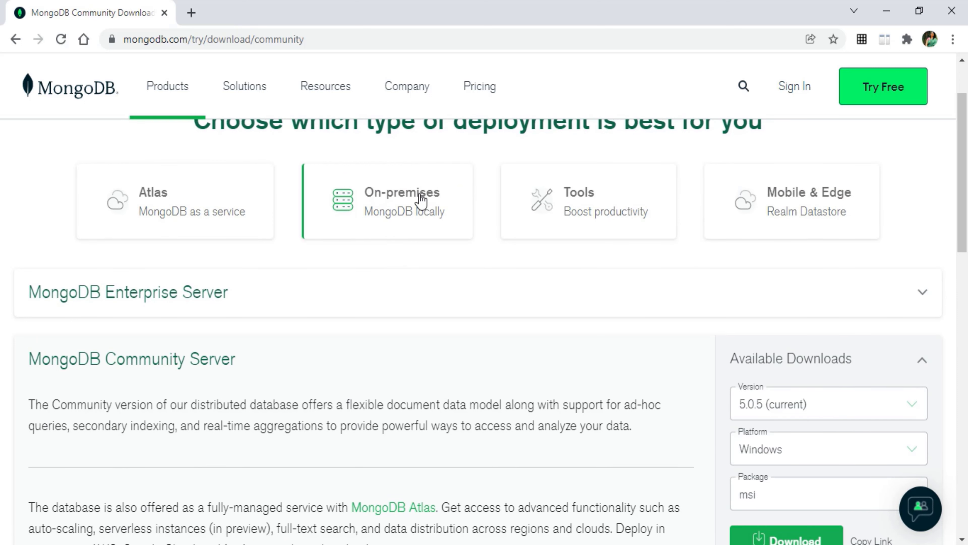
pyautogui.click(393, 198)
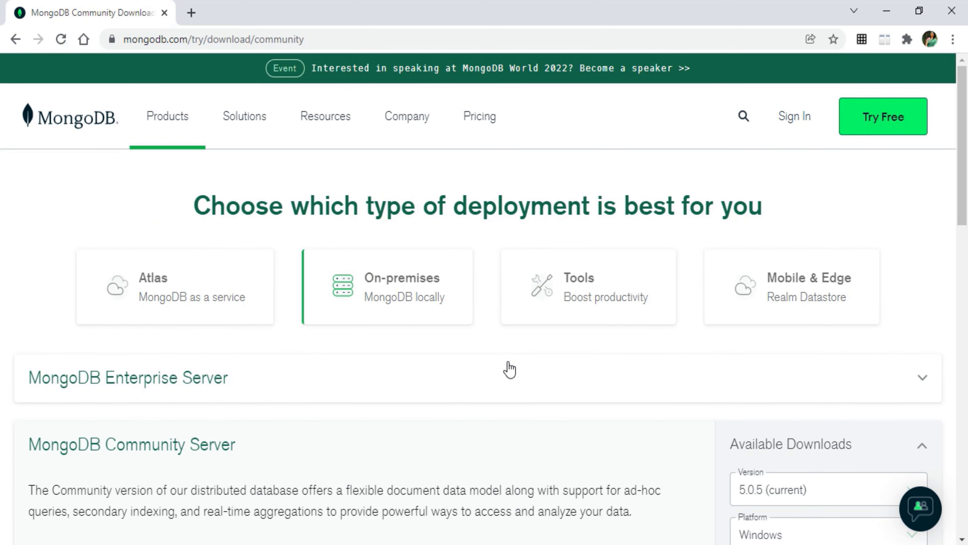
pyautogui.scroll(-4, 506, 367)
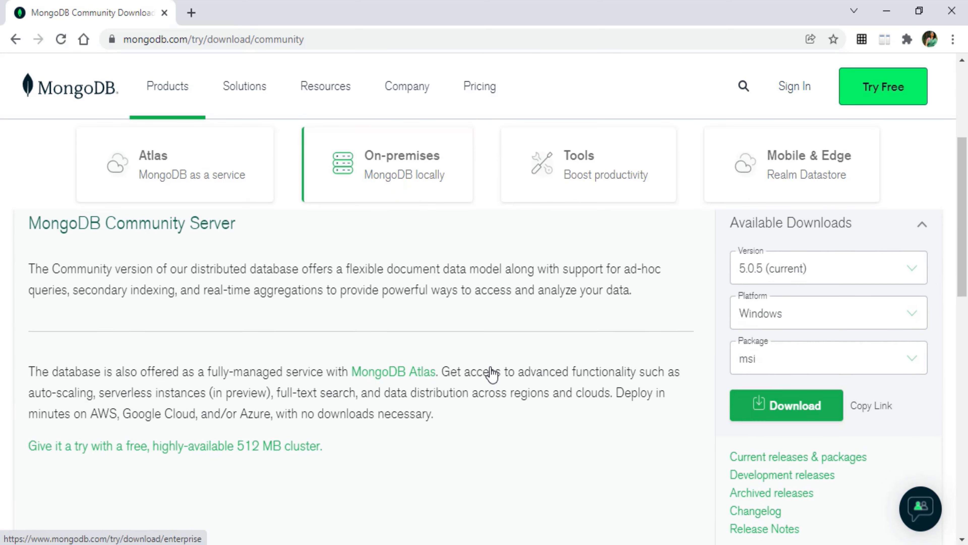
pyautogui.click(785, 419)
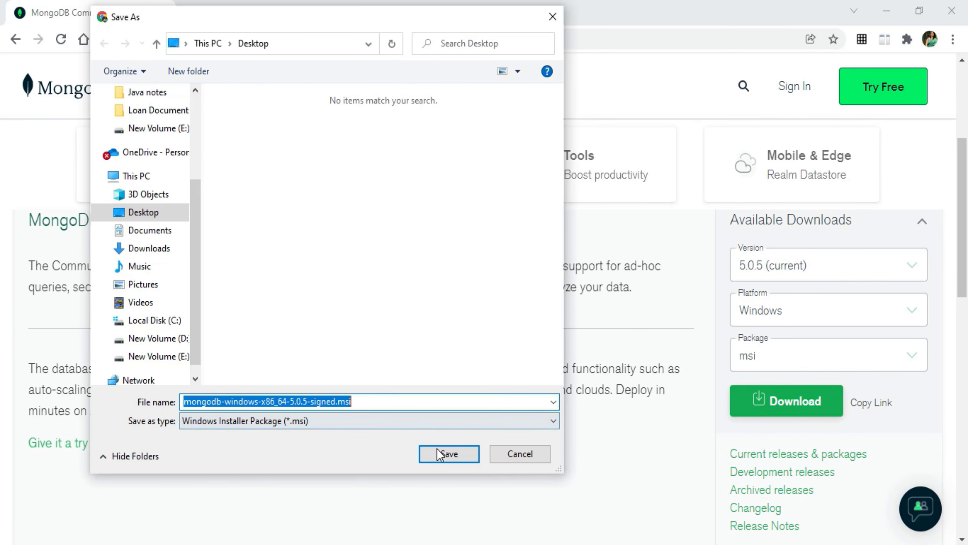
pyautogui.click(441, 458)
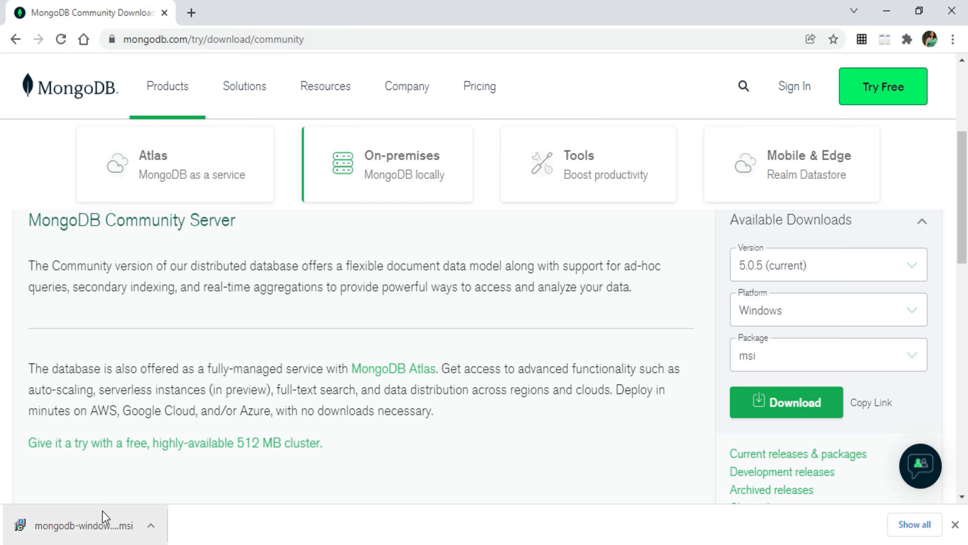
# Step: Run the downloaded MongoDB installer with the browser minimized and accept the license agreement
pyautogui.click(90, 526)
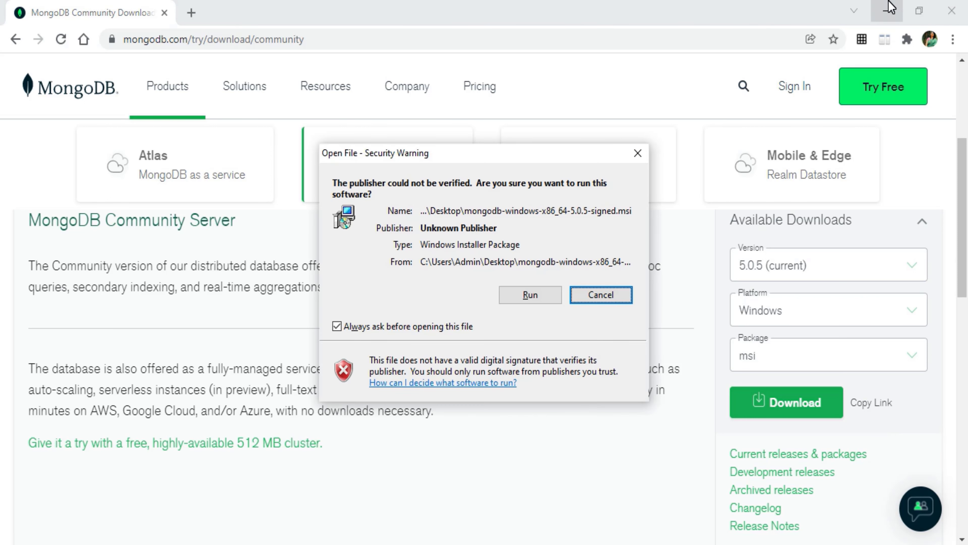
pyautogui.click(890, 8)
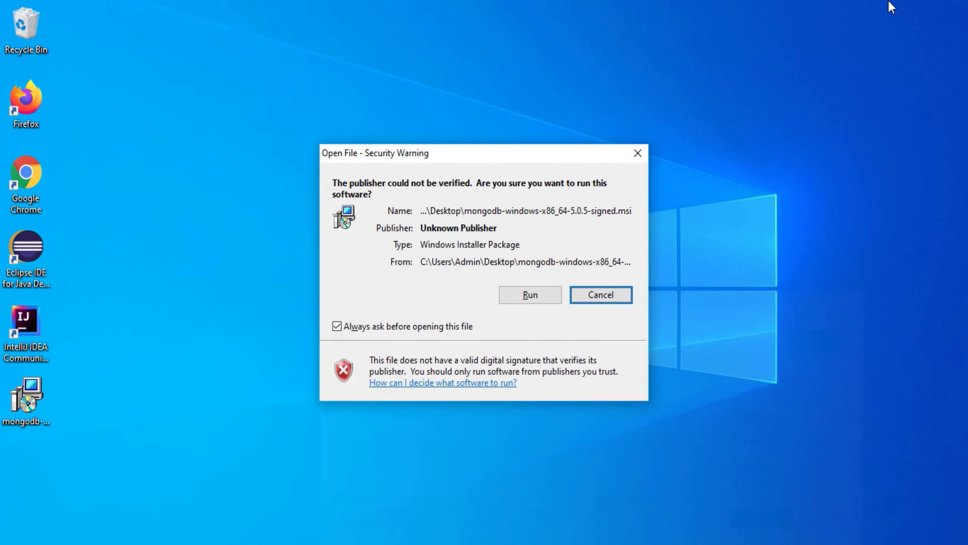
pyautogui.click(524, 291)
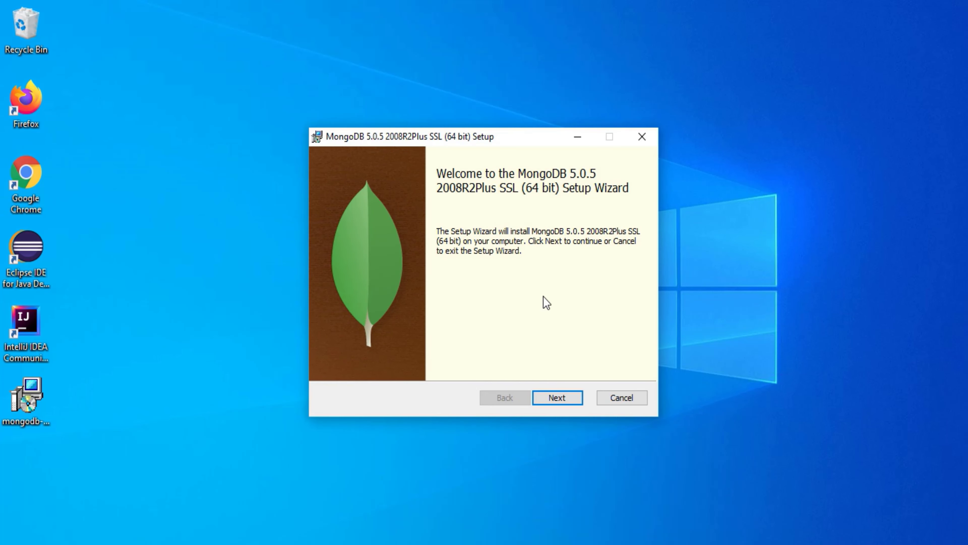
pyautogui.click(557, 398)
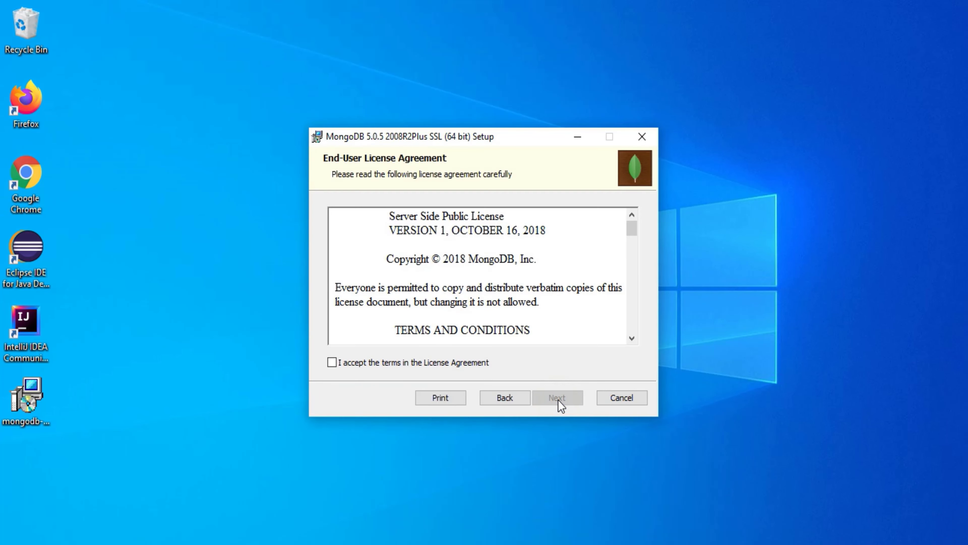
pyautogui.scroll(-5, 468, 298)
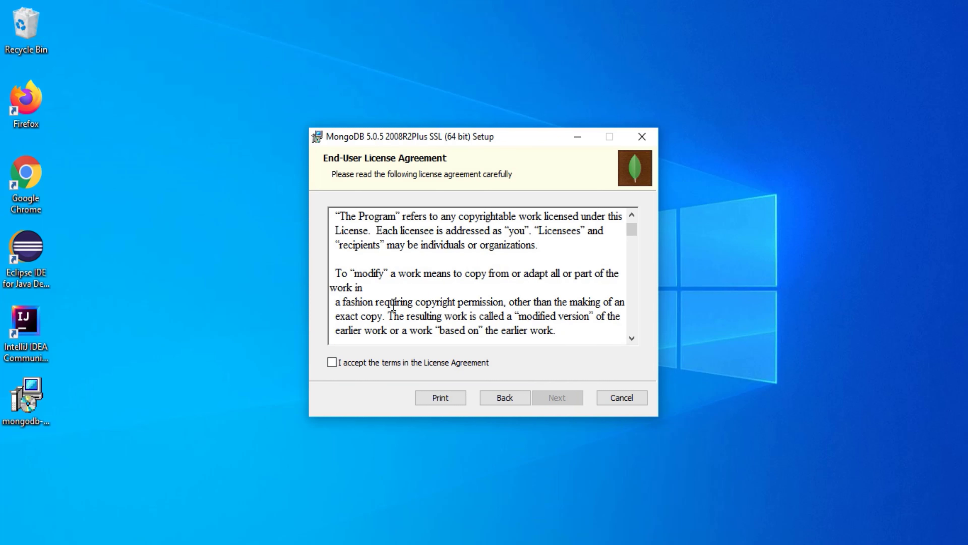
pyautogui.click(331, 363)
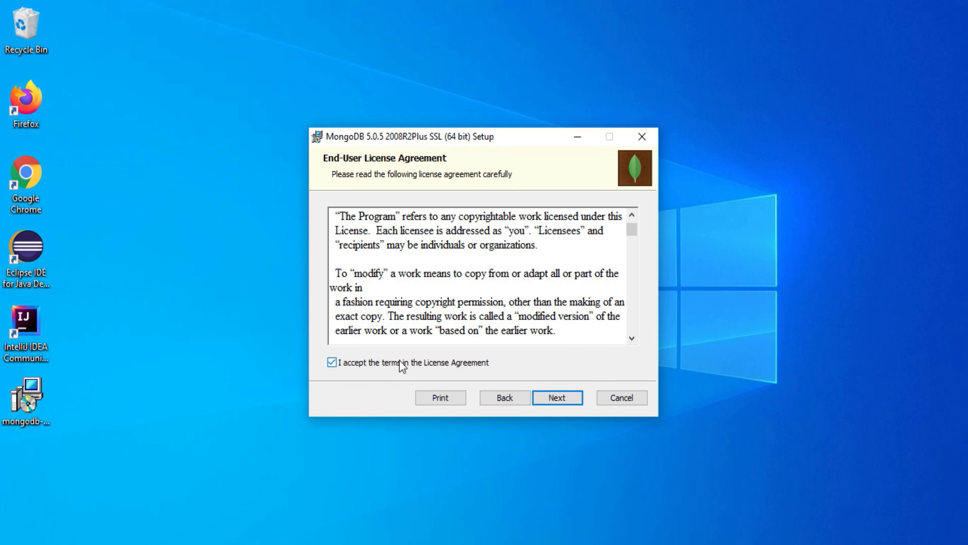
pyautogui.click(556, 398)
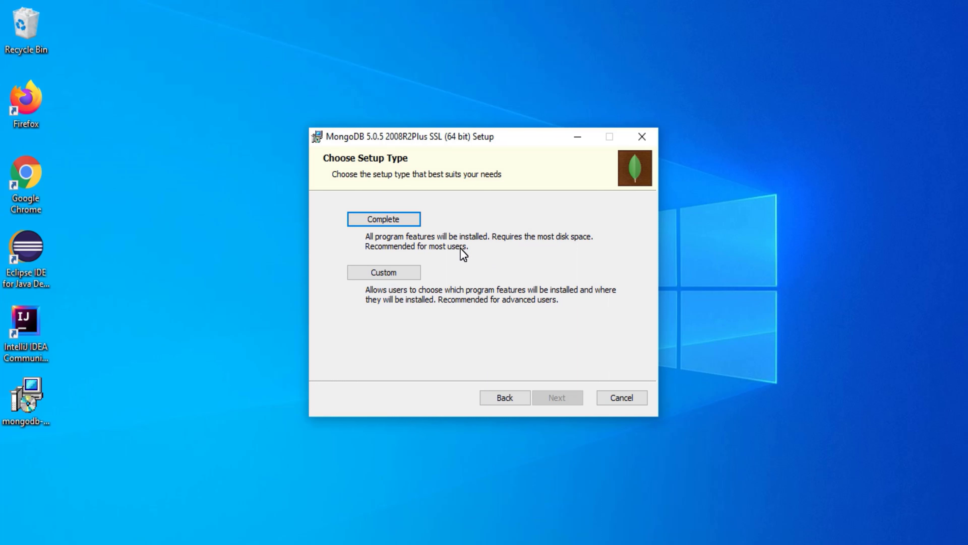
# Step: Install MongoDB with the Complete setup type, the default Network Service configuration and MongoDB Compass included, and finish the wizard
pyautogui.click(400, 221)
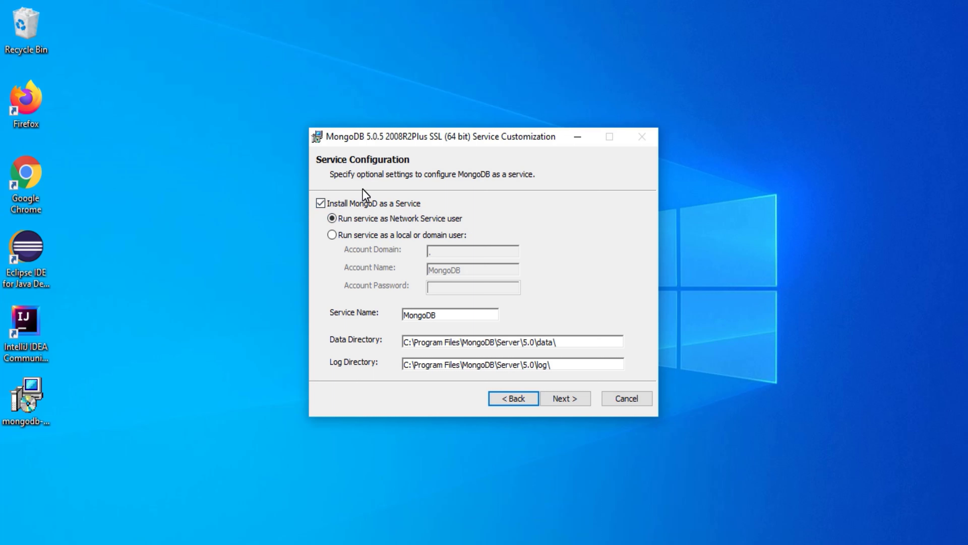
pyautogui.doubleClick(411, 314)
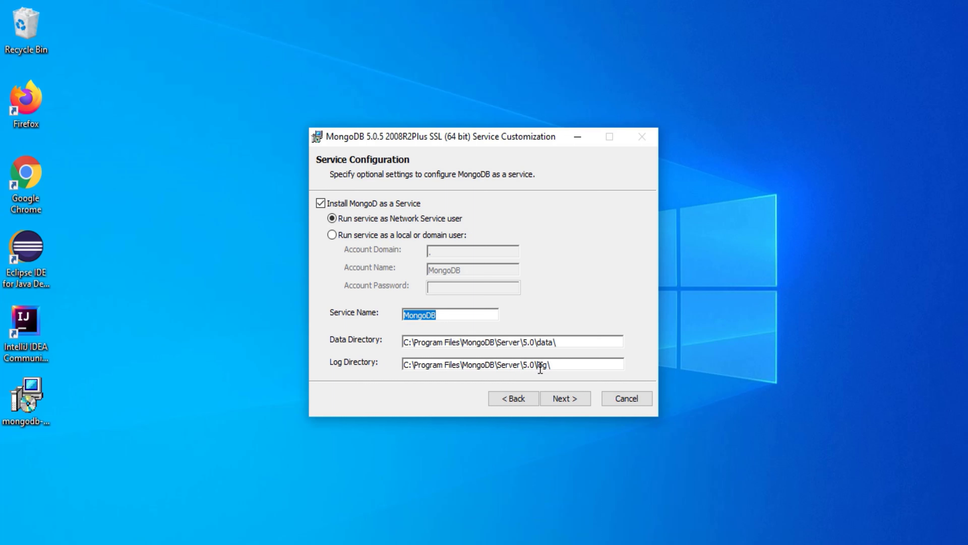
pyautogui.click(569, 401)
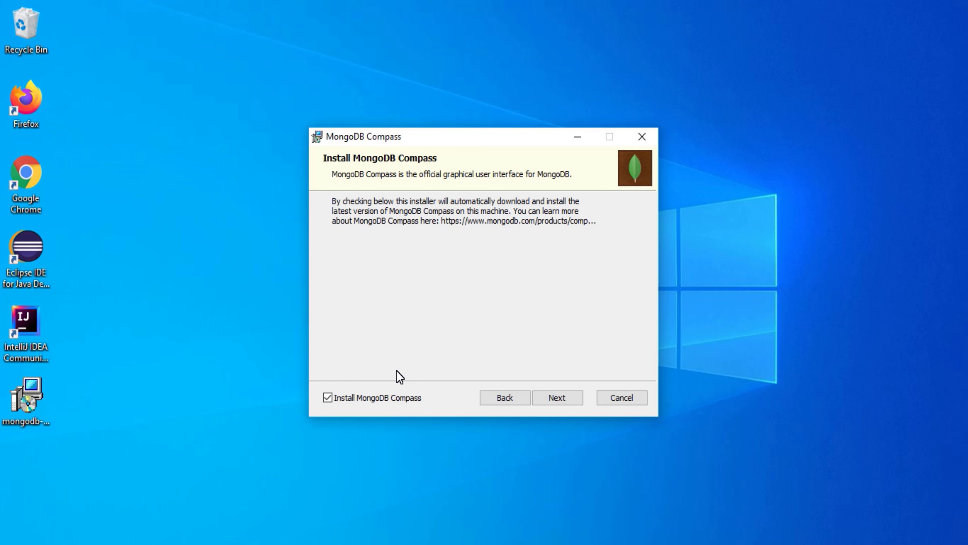
pyautogui.click(567, 401)
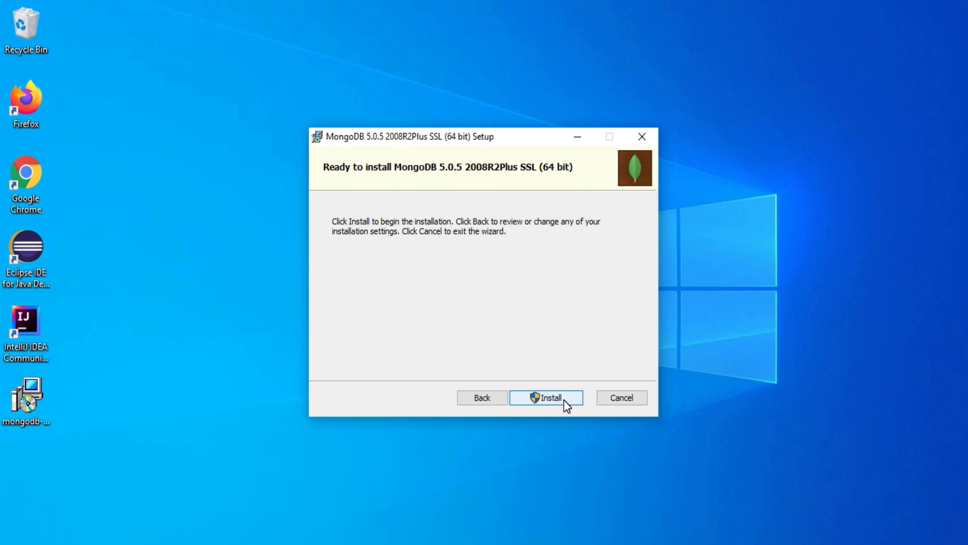
pyautogui.click(563, 399)
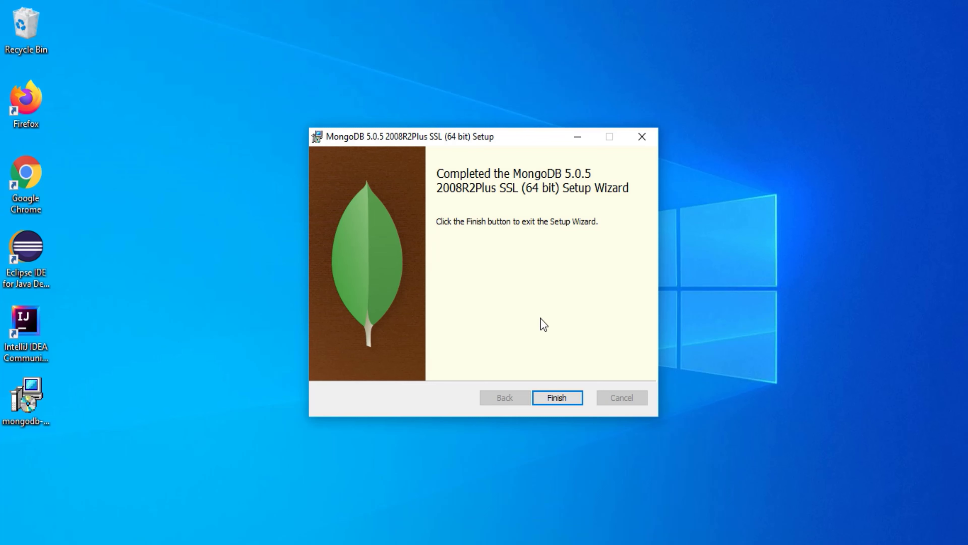
pyautogui.click(563, 399)
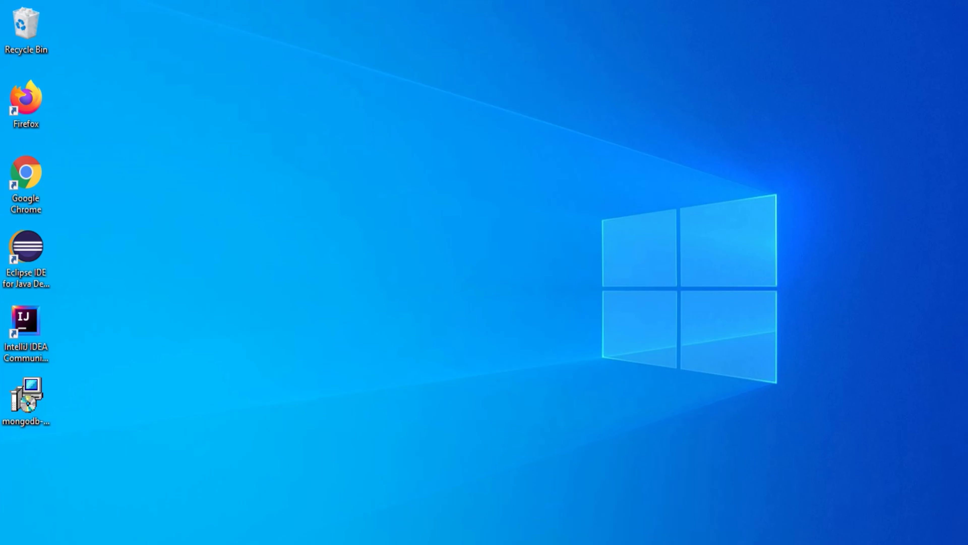
# Step: Open Command Prompt and try to start the server with mongod from the user folder
pyautogui.press('super')
pyautogui.write('cmd')
pyautogui.press('Return')
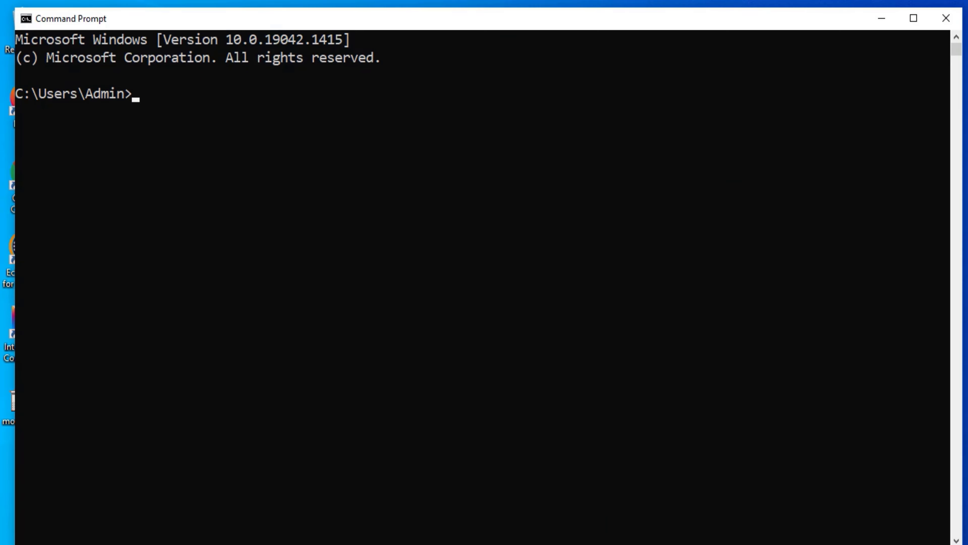
pyautogui.write('mongod')
pyautogui.press('Return')
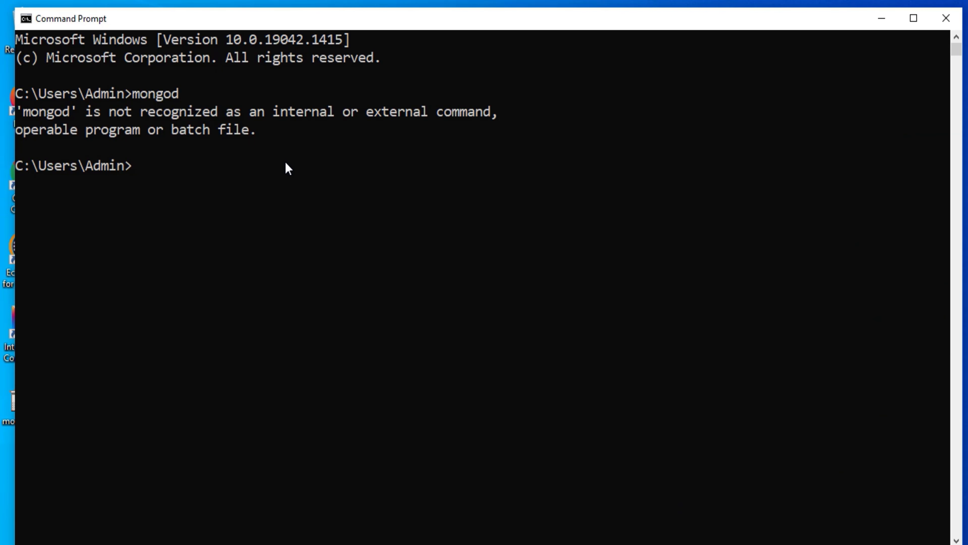
# Step: Open the folder C:\Program Files\MongoDB\Server\5.0\bin in File Explorer
pyautogui.press('super')
pyautogui.press('super+r')
pyautogui.write('c:\\pr')
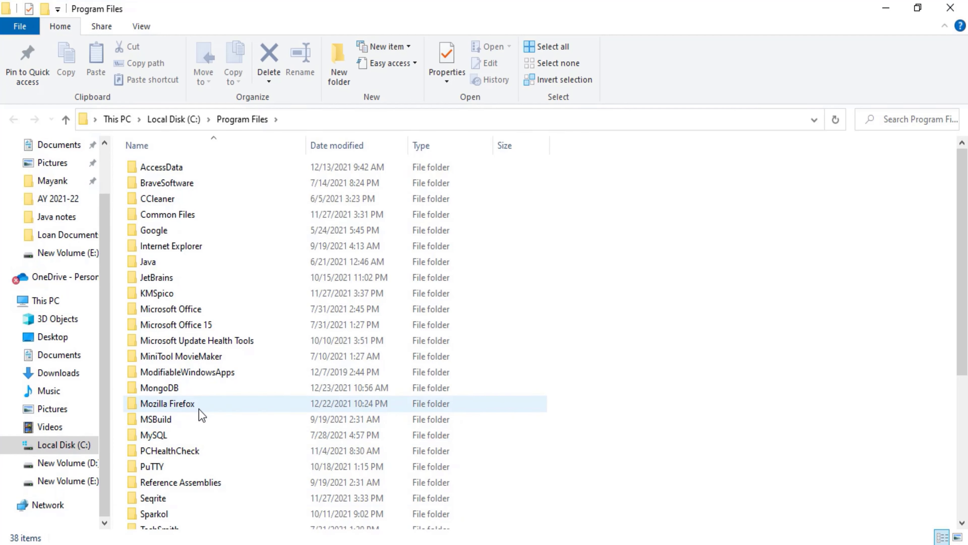
pyautogui.doubleClick(192, 386)
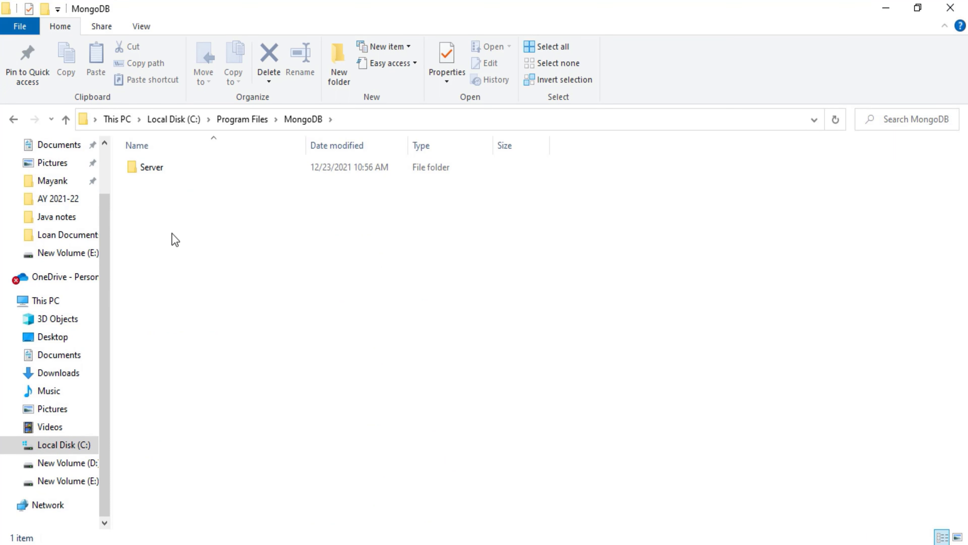
pyautogui.doubleClick(156, 174)
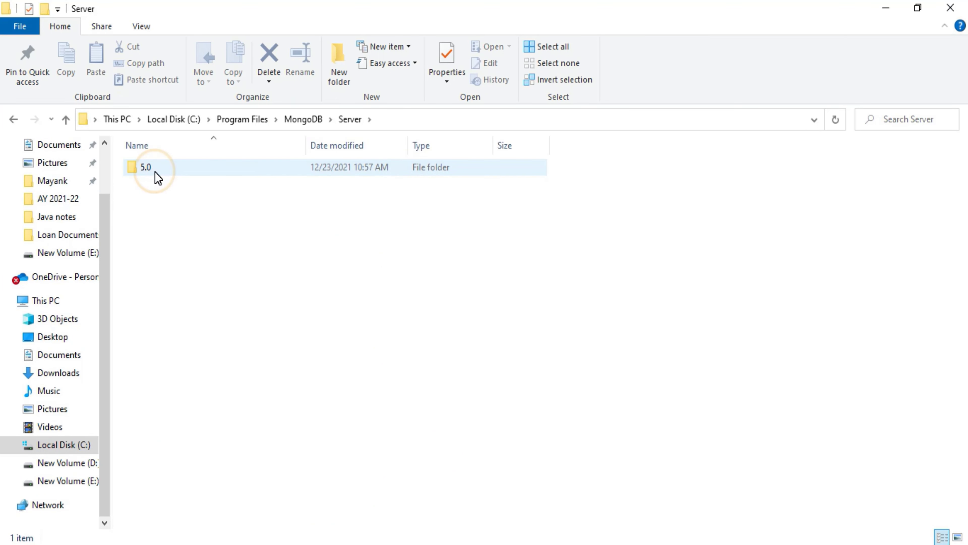
pyautogui.doubleClick(156, 173)
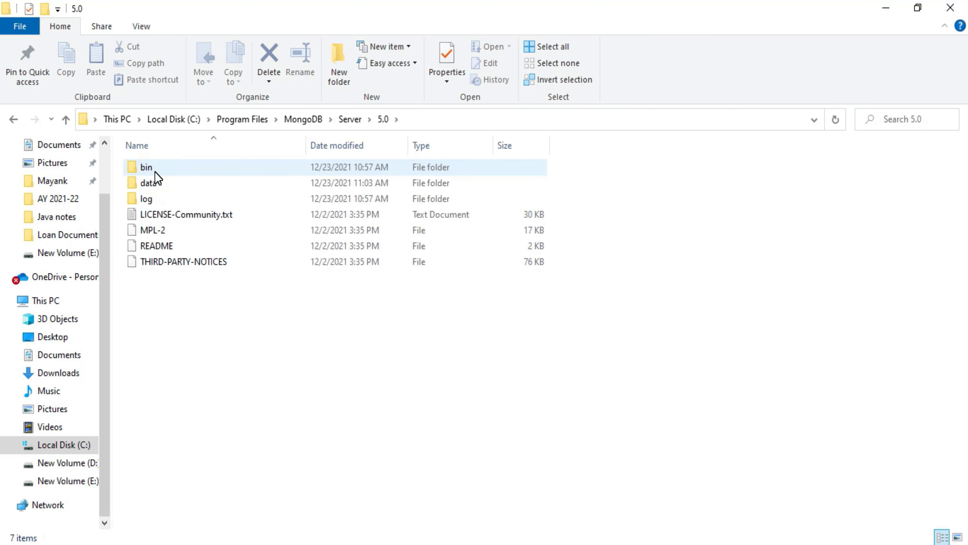
pyautogui.doubleClick(152, 169)
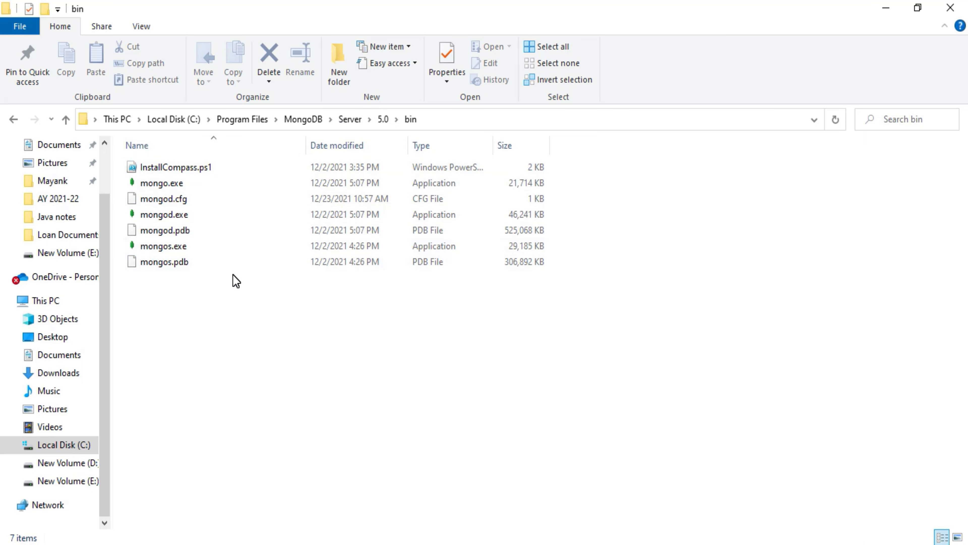
# Step: Open a command prompt in the MongoDB bin folder and run mongod
pyautogui.click(462, 120)
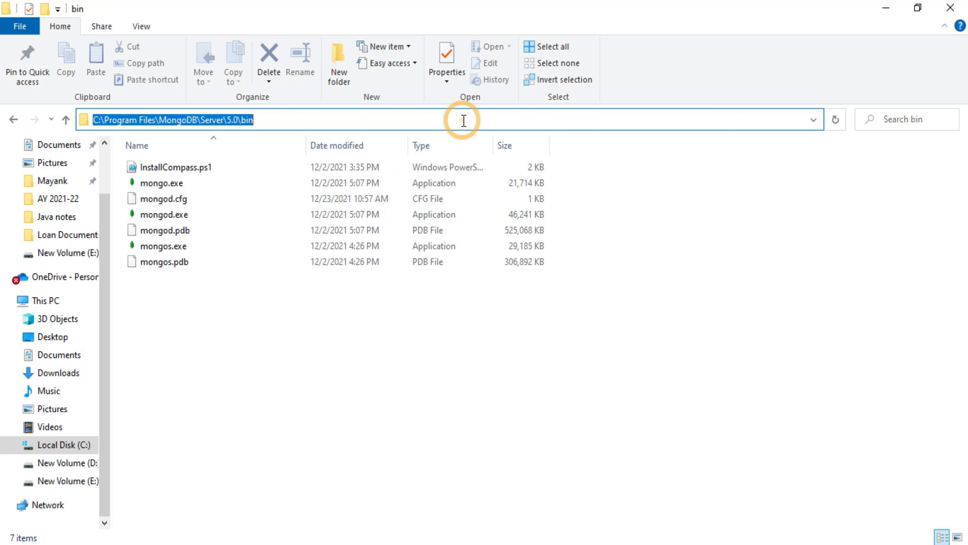
pyautogui.write('cmd')
pyautogui.press('Return')
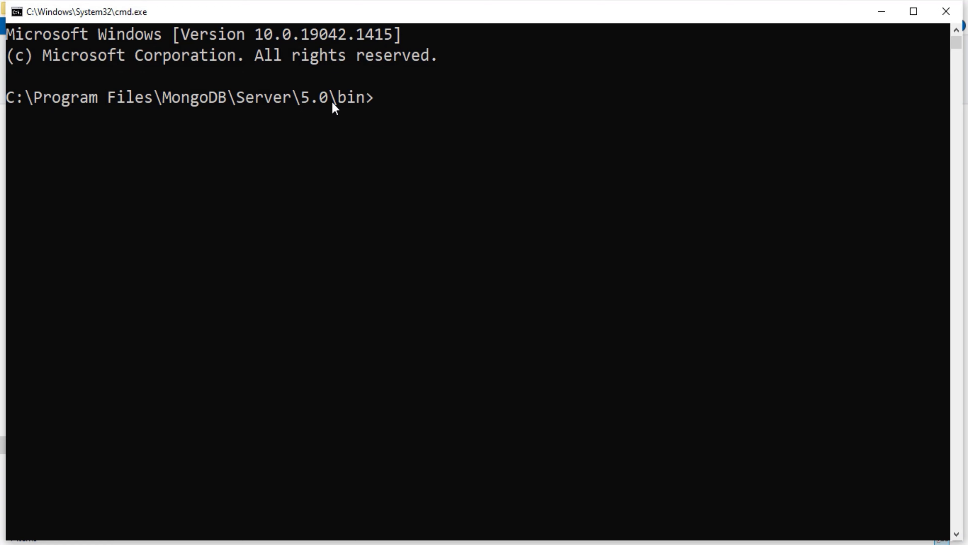
pyautogui.write('mongod')
pyautogui.press('Return')
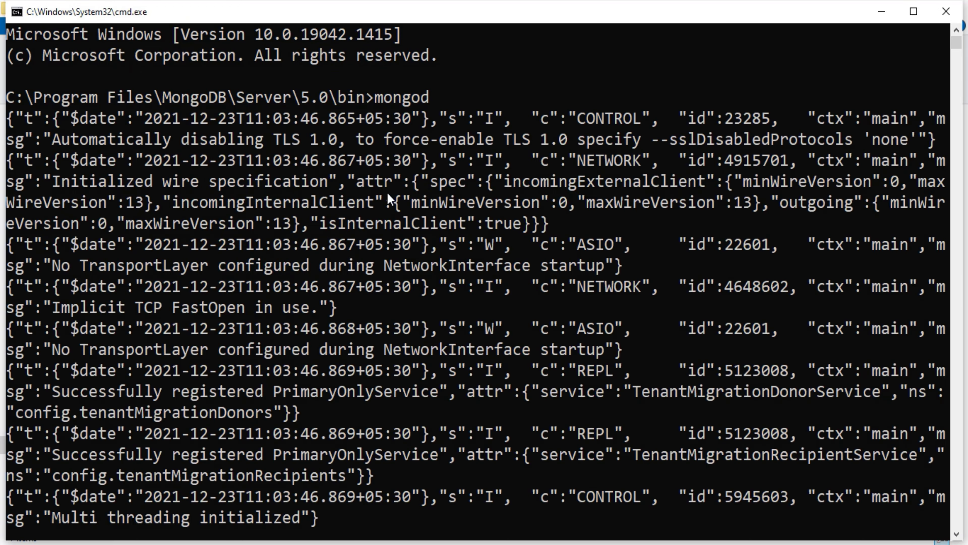
# Step: Examine the mongod output for the startup error and highlight the C:\\data\\db\\ path message
pyautogui.scroll(-4, 270, 183)
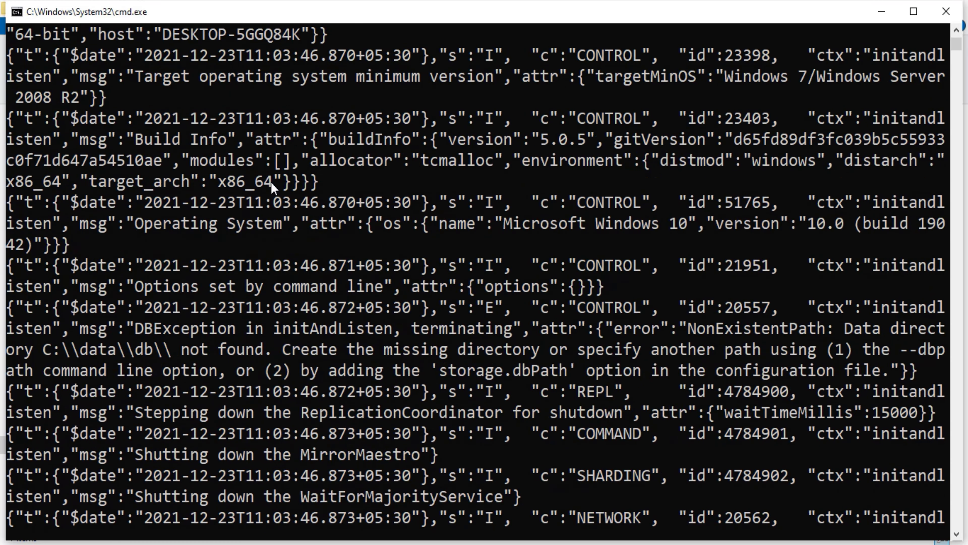
pyautogui.moveTo(261, 203)
pyautogui.mouseDown()
pyautogui.moveTo(38, 204)
pyautogui.moveTo(221, 207)
pyautogui.mouseUp()
pyautogui.click(112, 226)
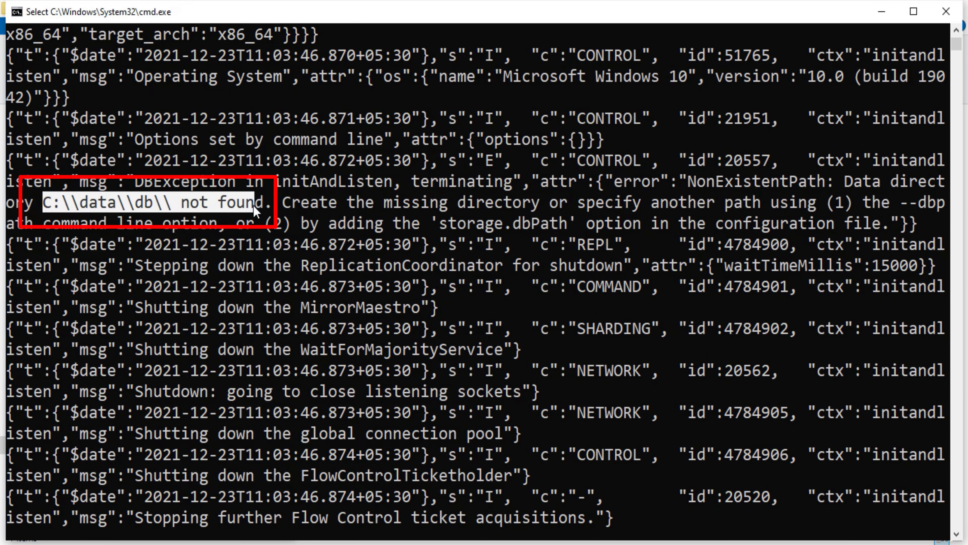